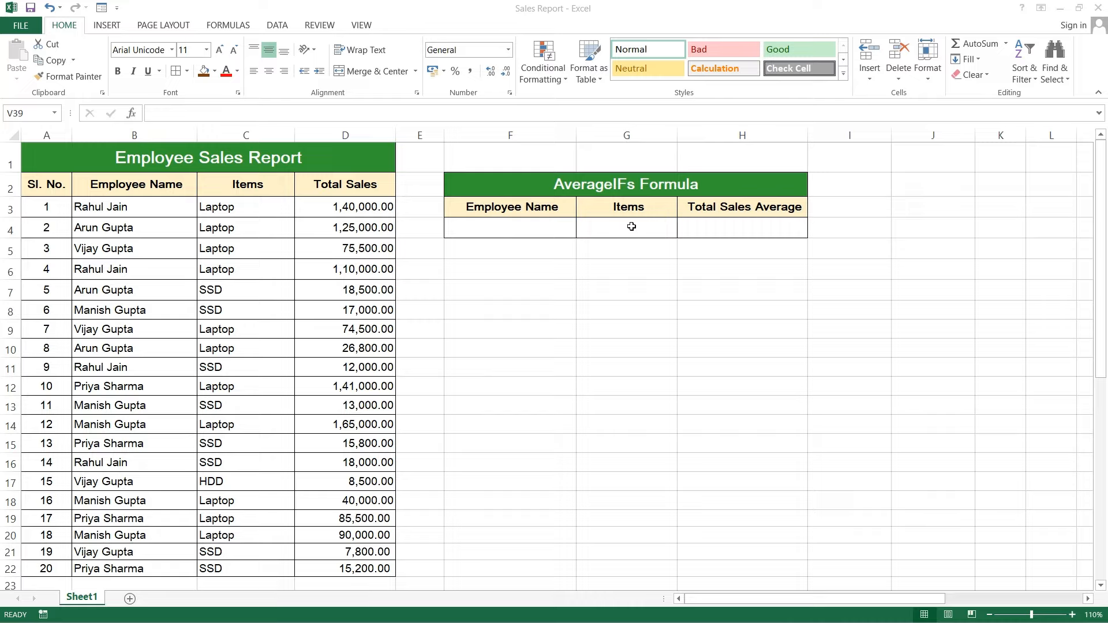
- Enter the first employee's name in F4 and Laptop as the item in G4
left_click(755, 225)
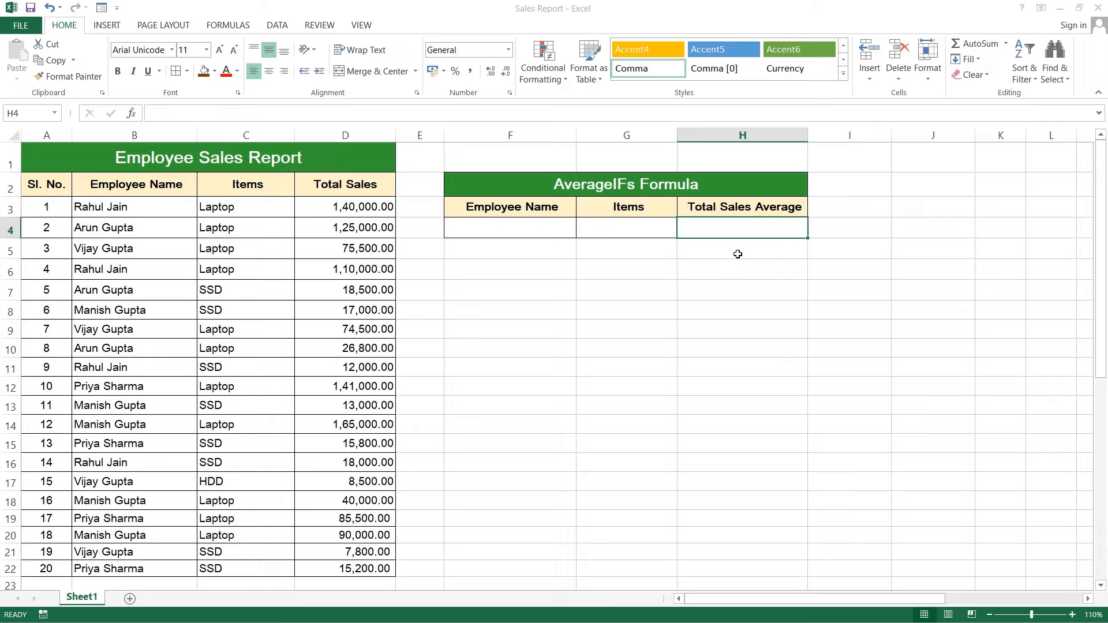
left_click(136, 213)
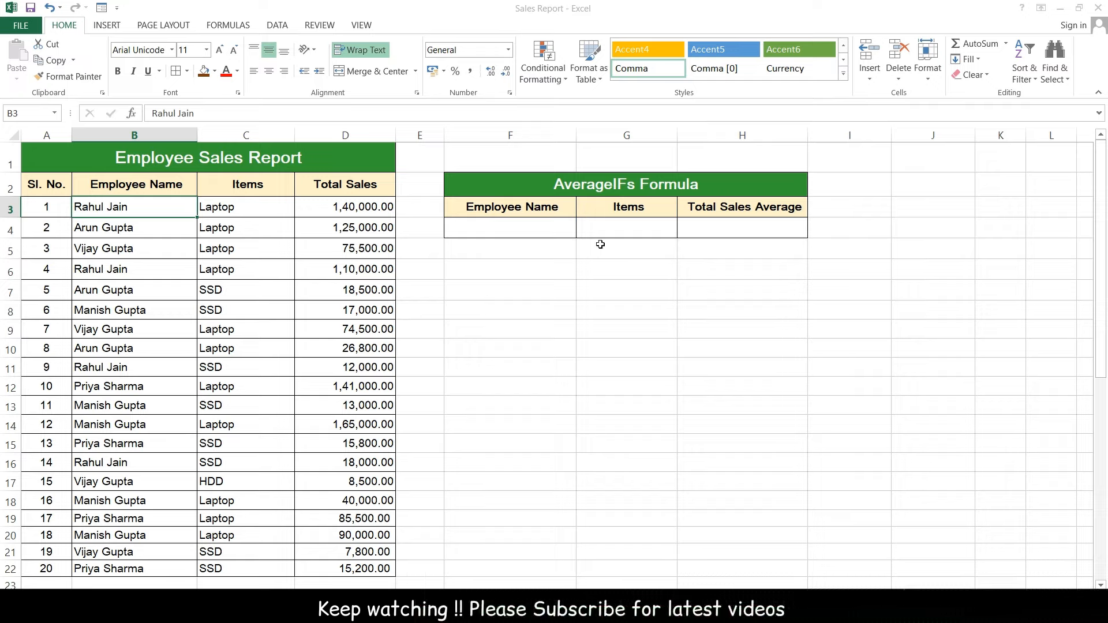
left_click(509, 229)
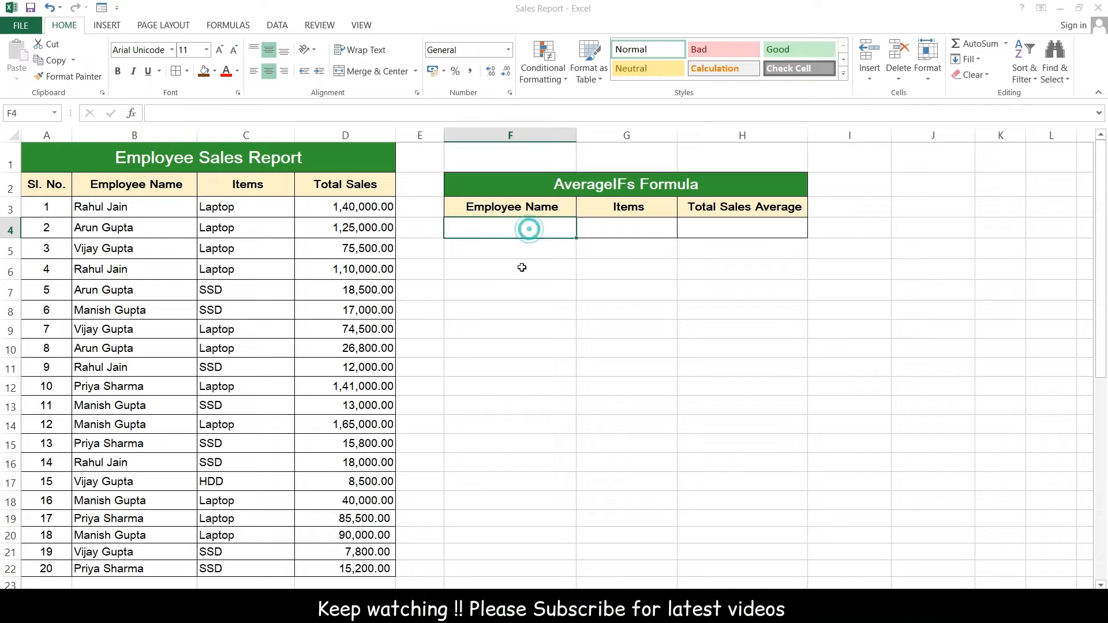
type("Ra")
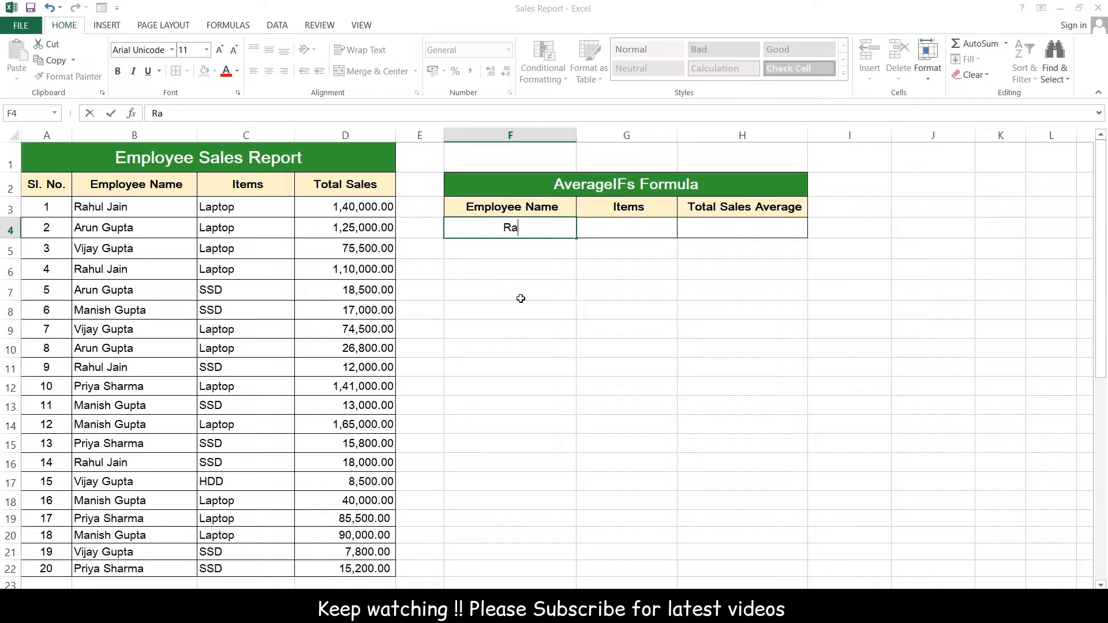
type("hul Jain")
key("Tab")
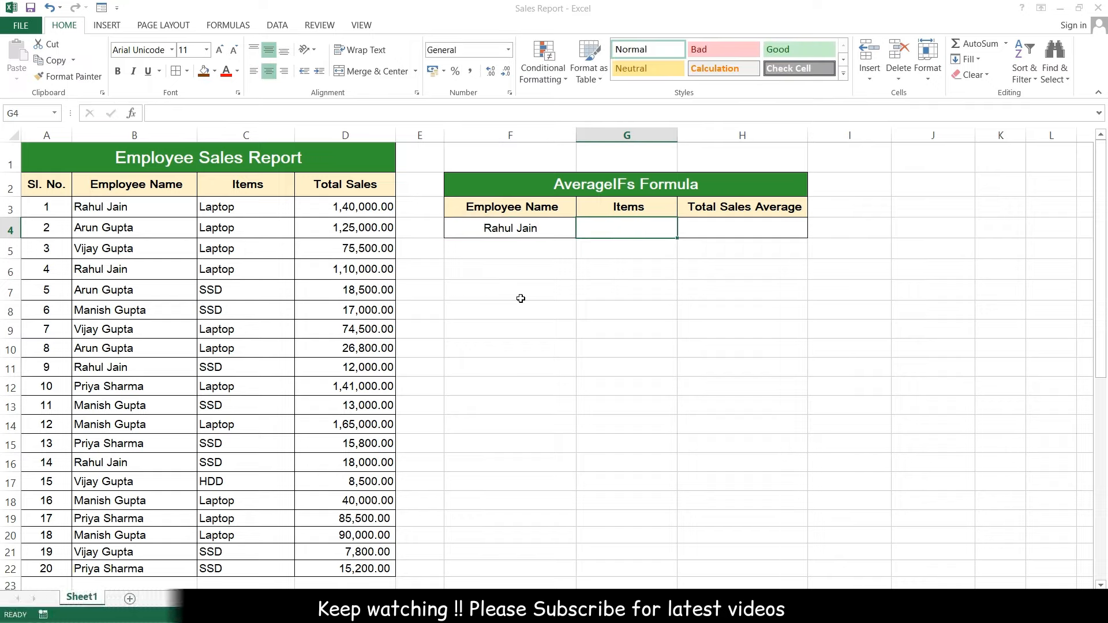
type("Laptop")
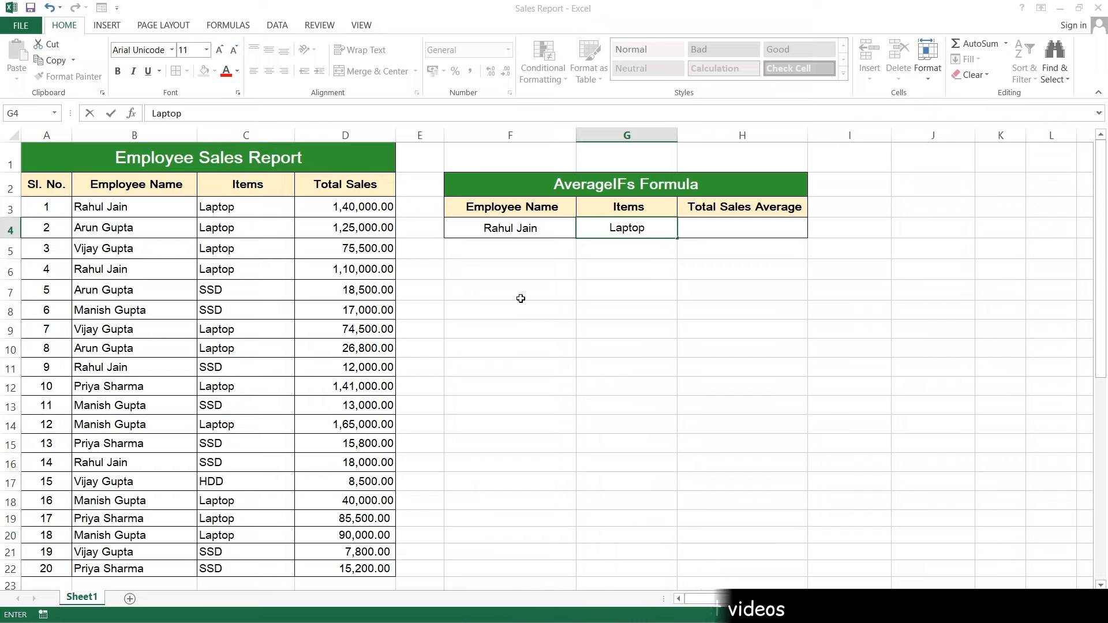
key("Tab")
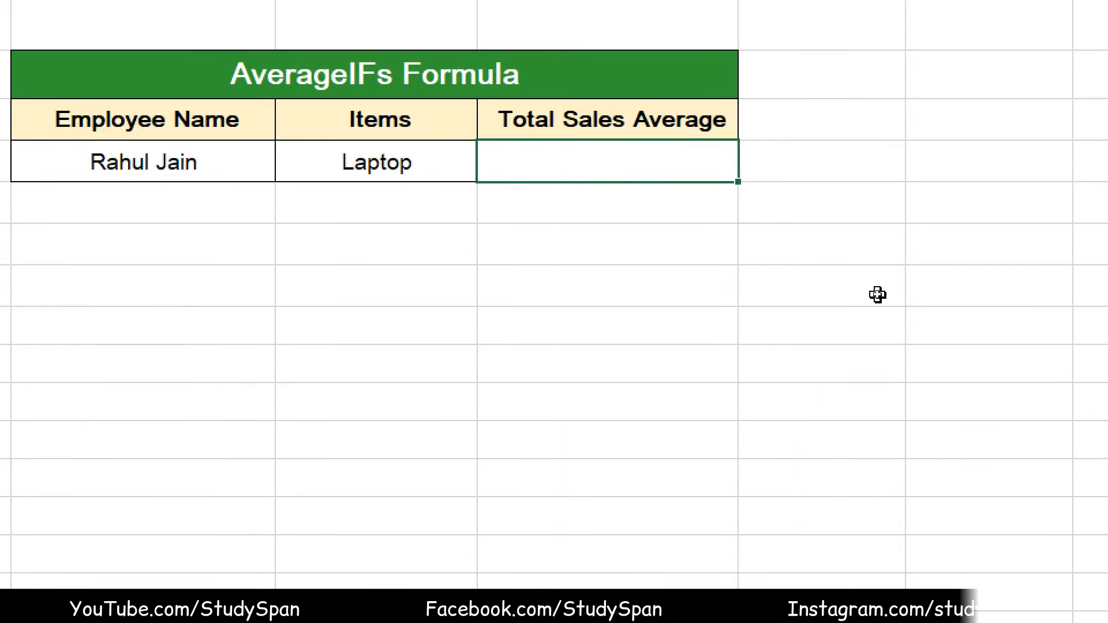
- Start =AVERAGEIFS in H4 with absolute ranges $D$3:$D$22 (average) and $B$3:$B$22 (first criteria)
type("=")
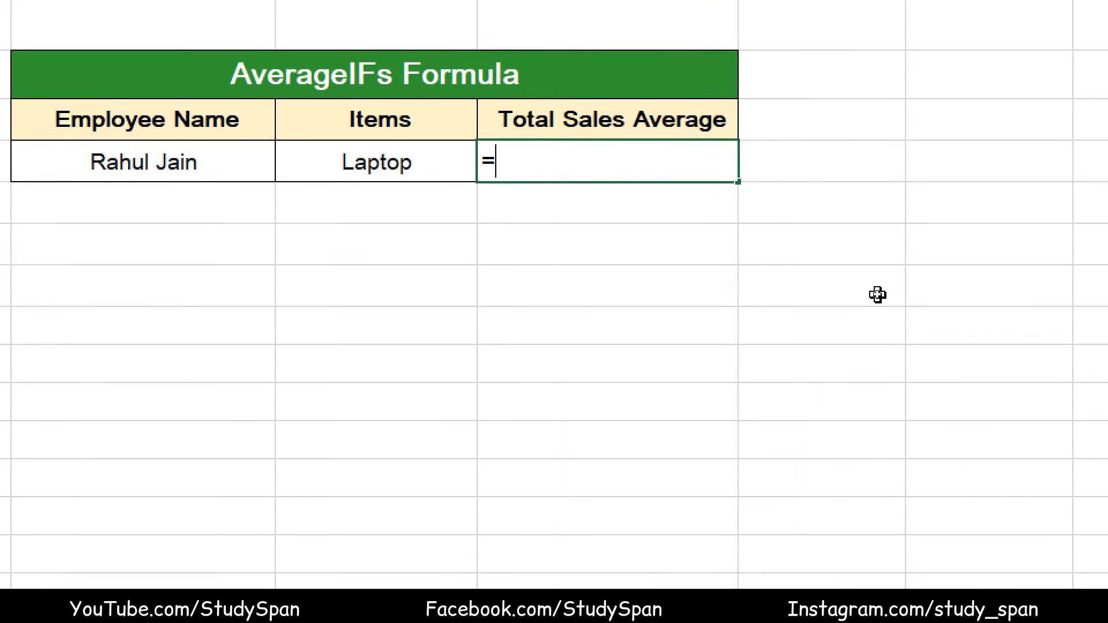
type("AVERAGEI")
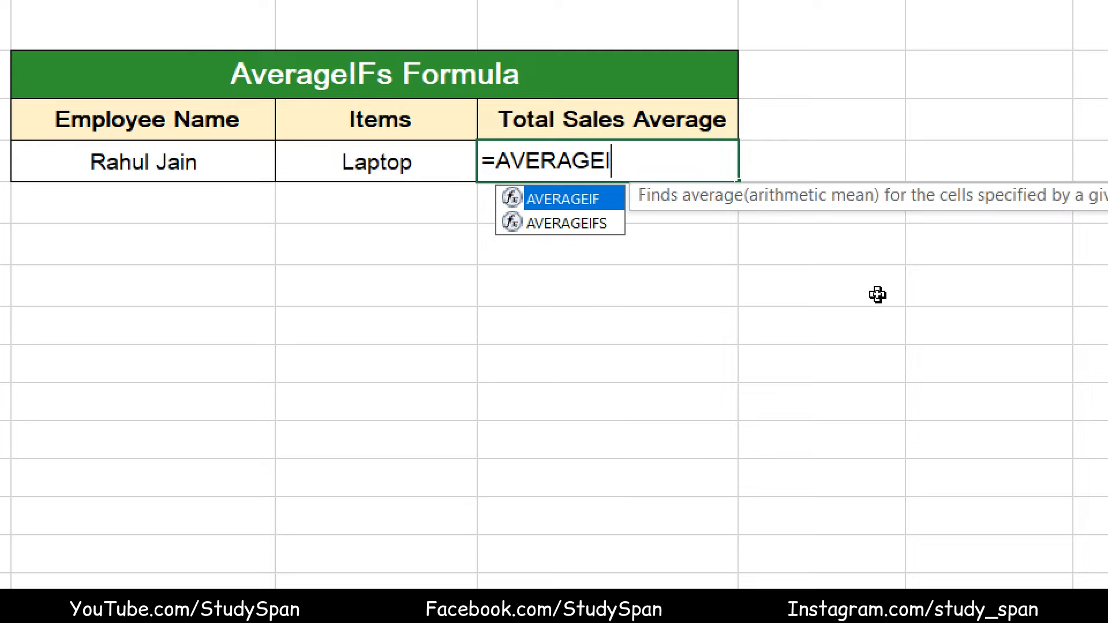
type("FS(")
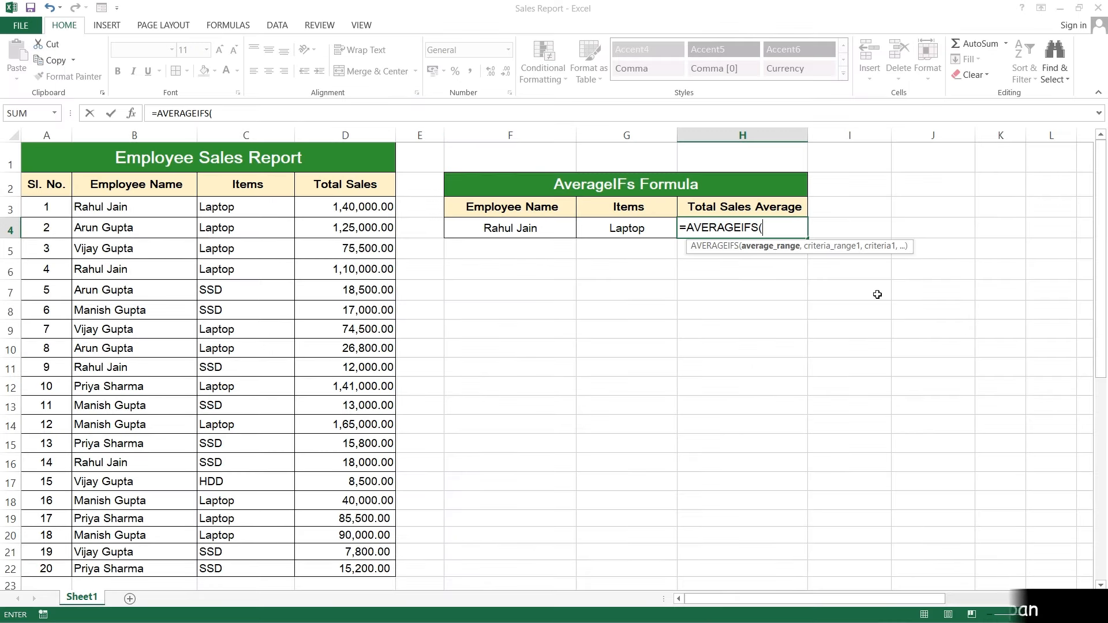
left_click_drag(367, 208, 378, 567)
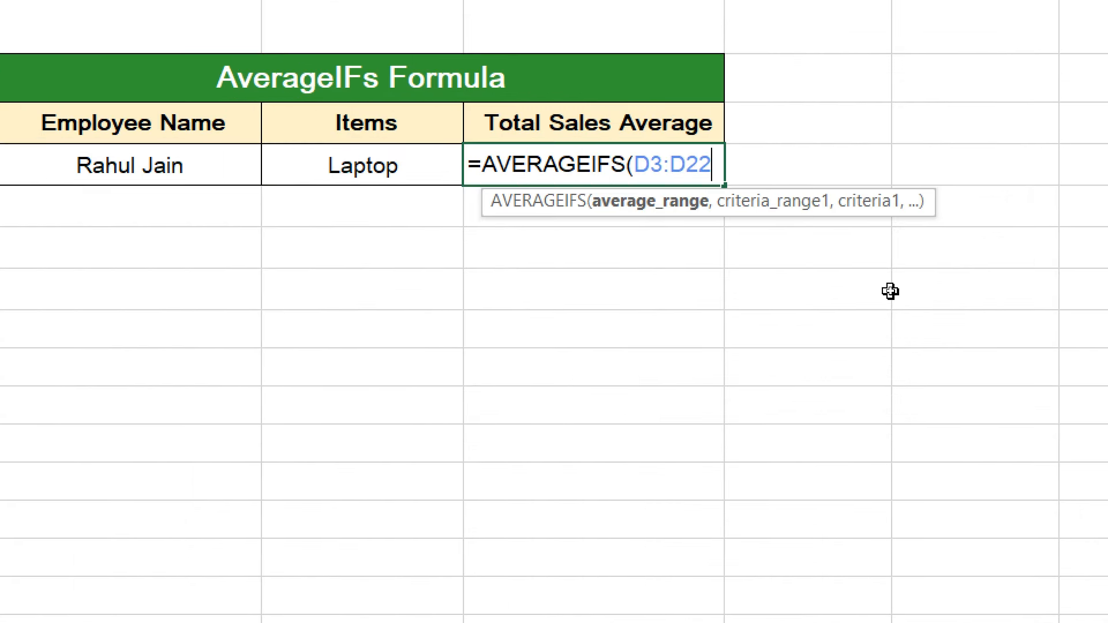
key("F4")
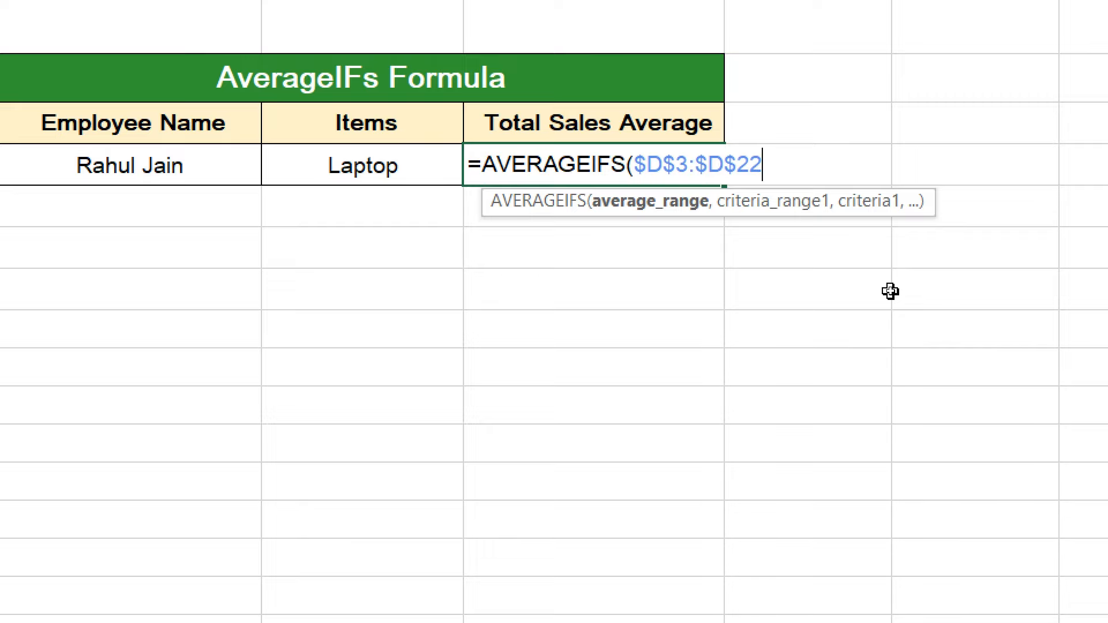
type(",")
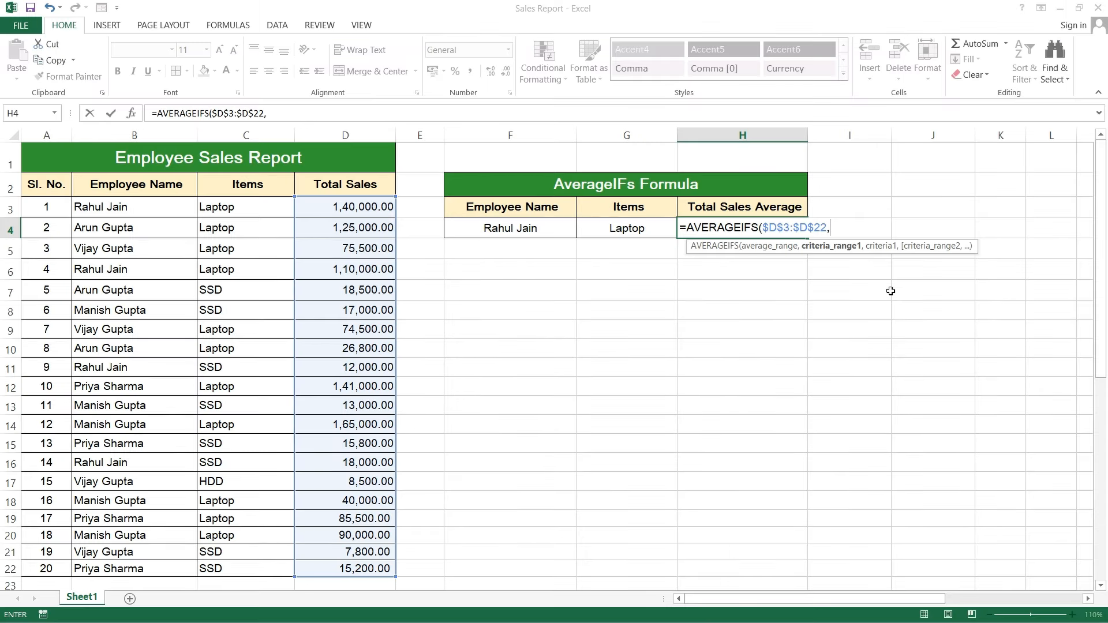
left_click_drag(165, 210, 171, 577)
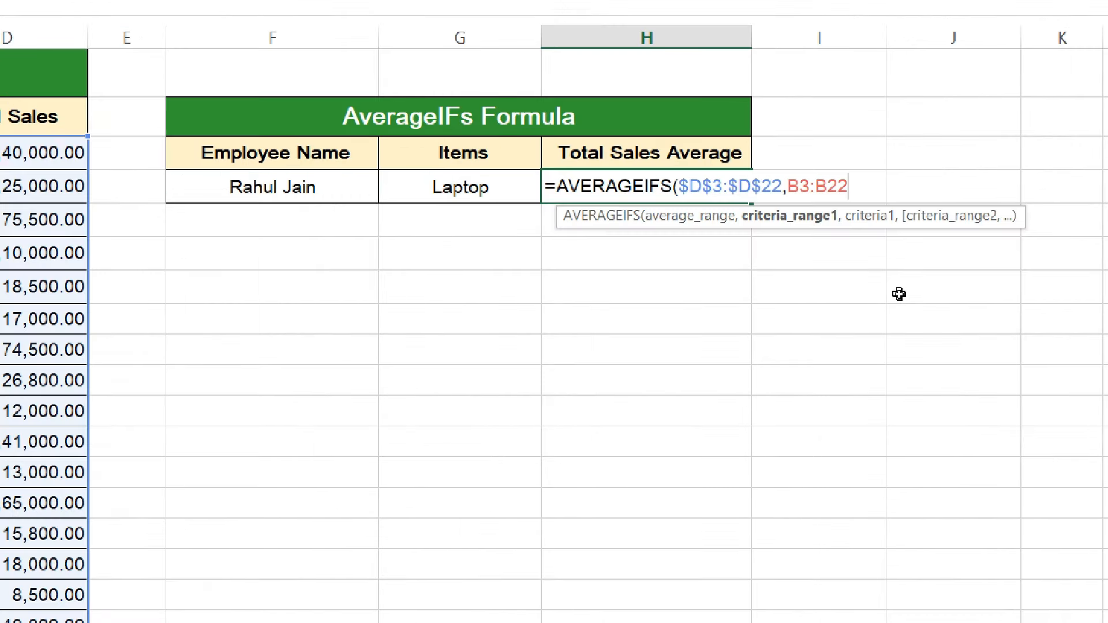
key("F4")
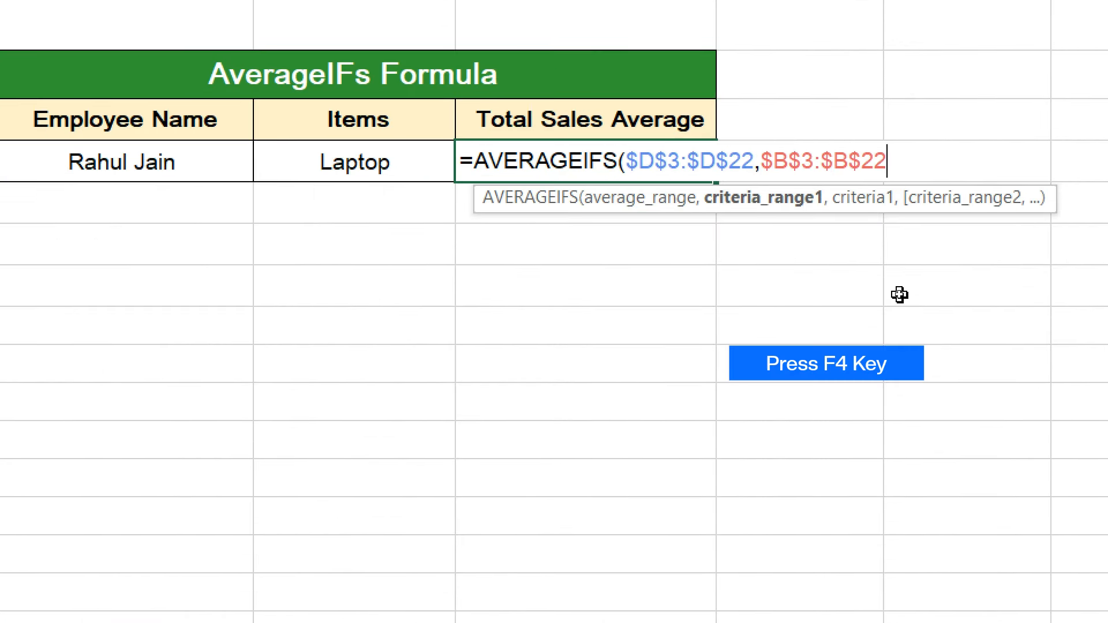
type(",")
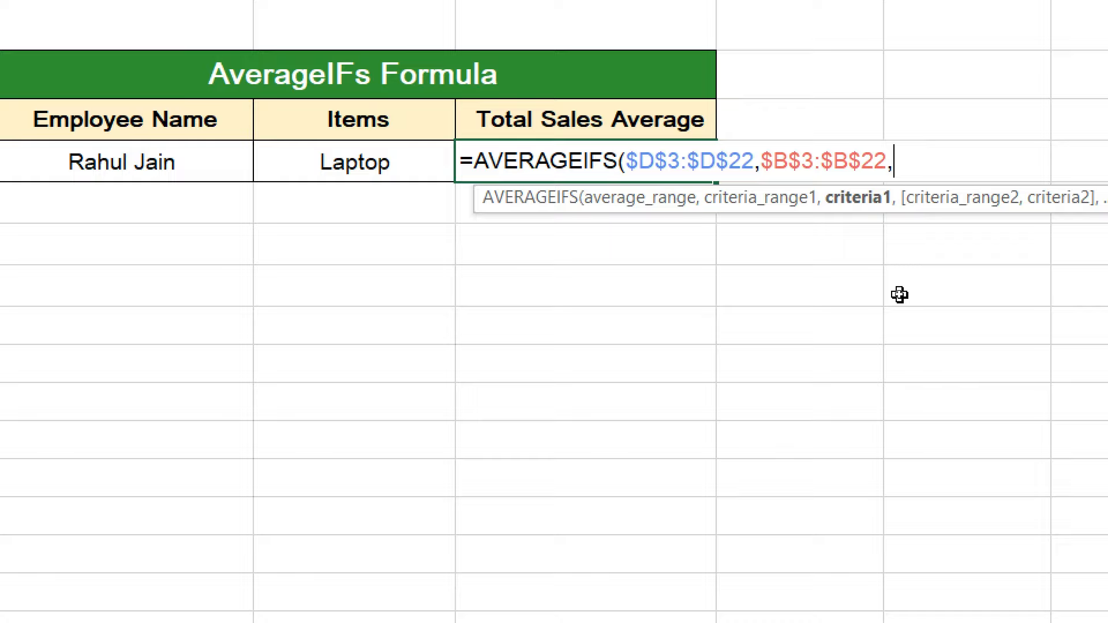
- Finish the formula with criteria F4, $C$3:$C$22 and G4, returning 125000
left_click(139, 169)
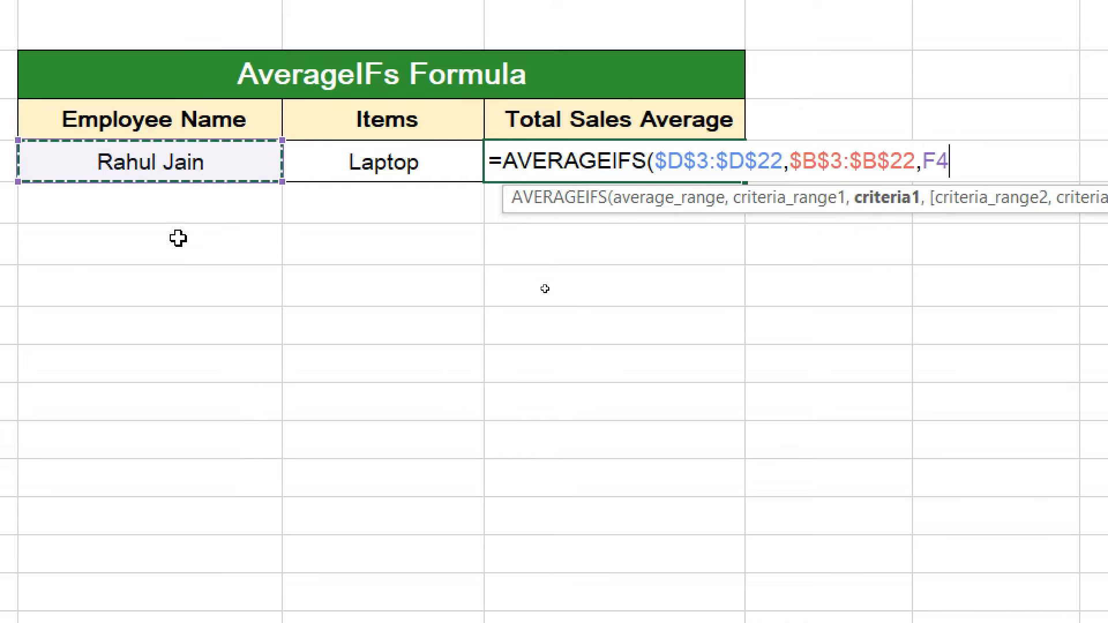
type(",")
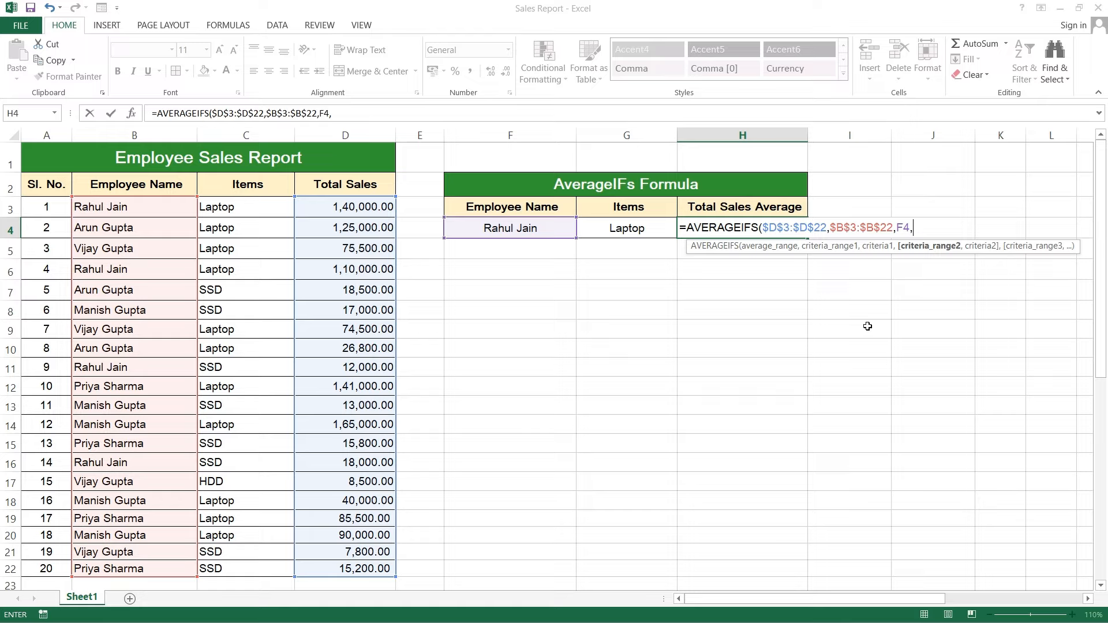
left_click_drag(258, 208, 248, 574)
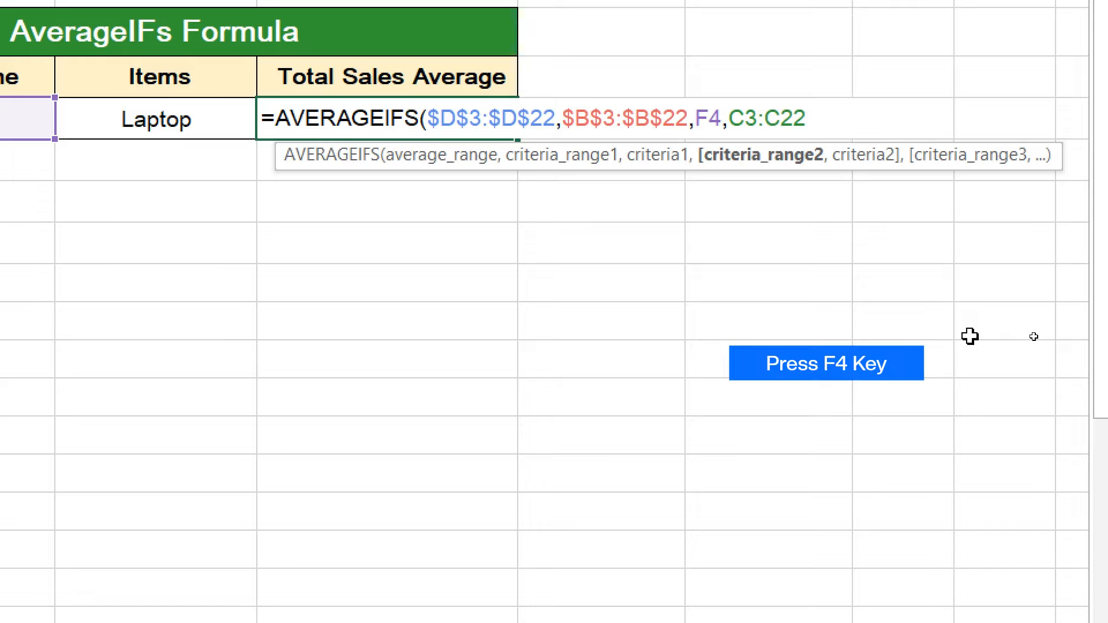
key("F4")
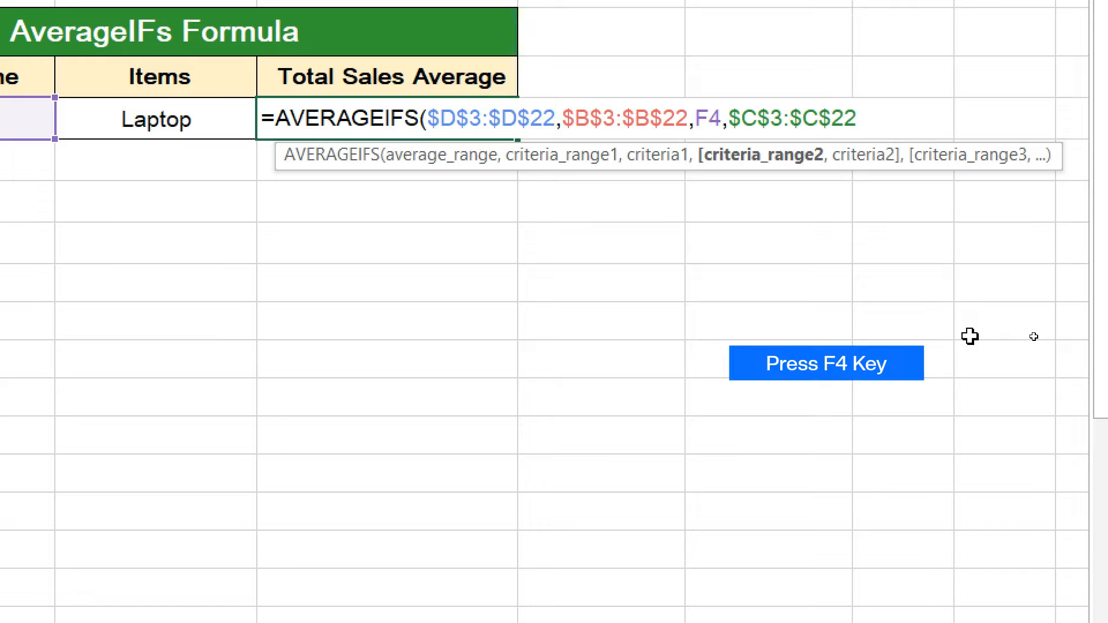
type(",")
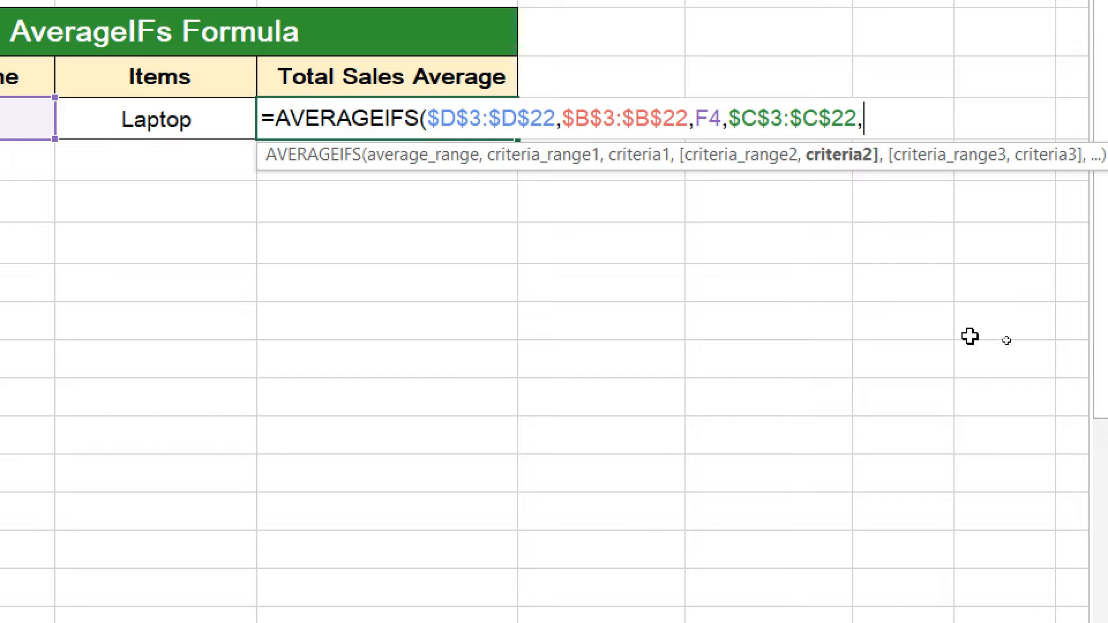
left_click(196, 119)
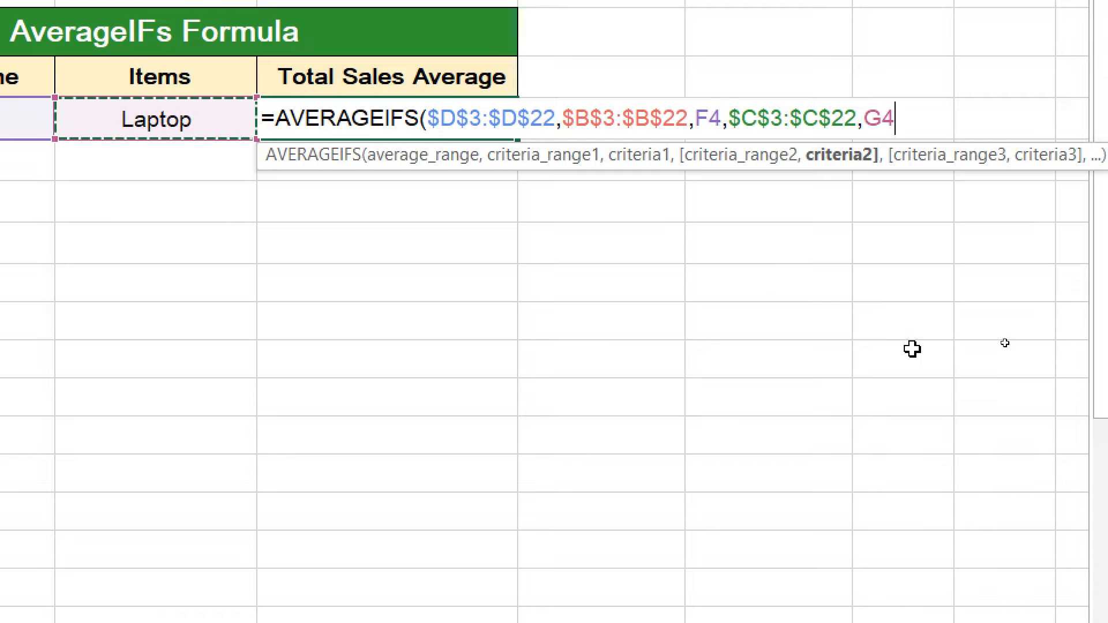
type(")")
key("Return")
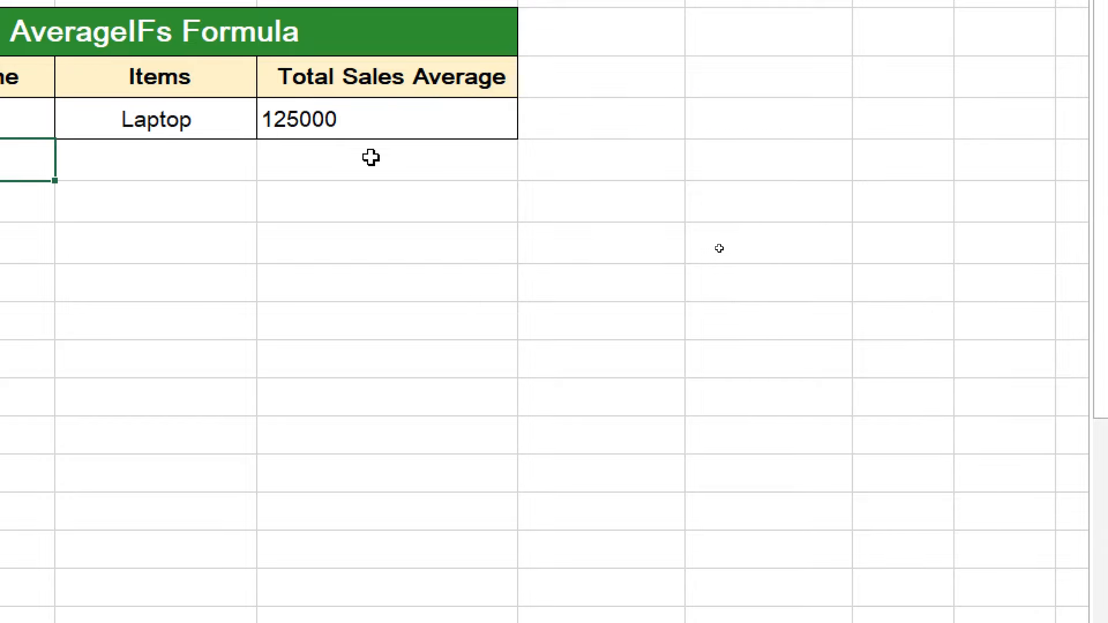
left_click(325, 120)
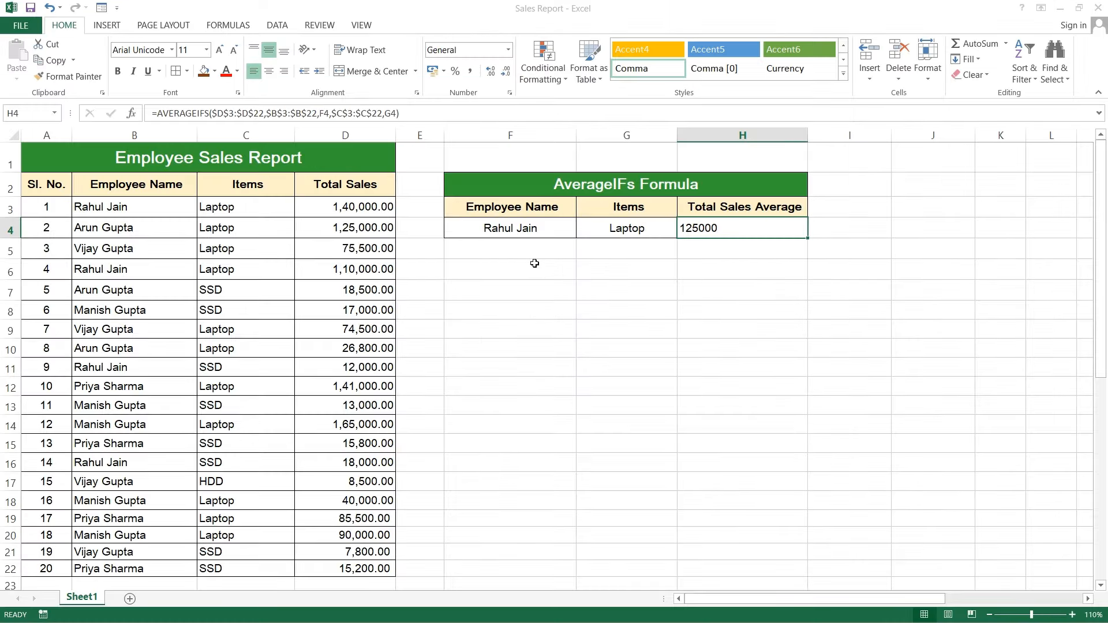
left_click(511, 232)
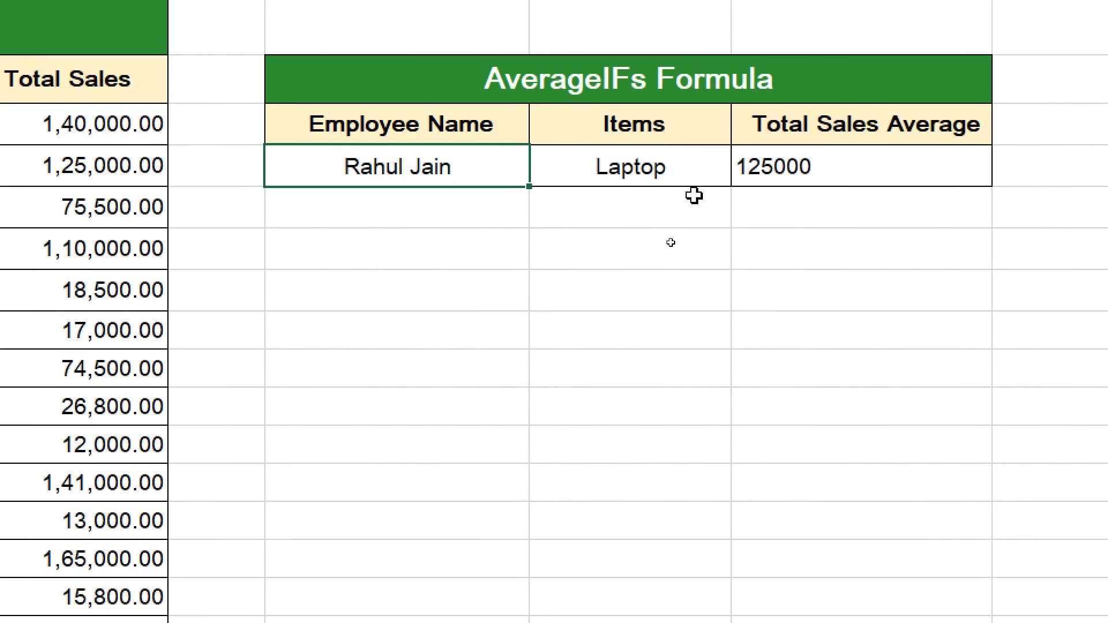
left_click_drag(46, 207, 346, 208)
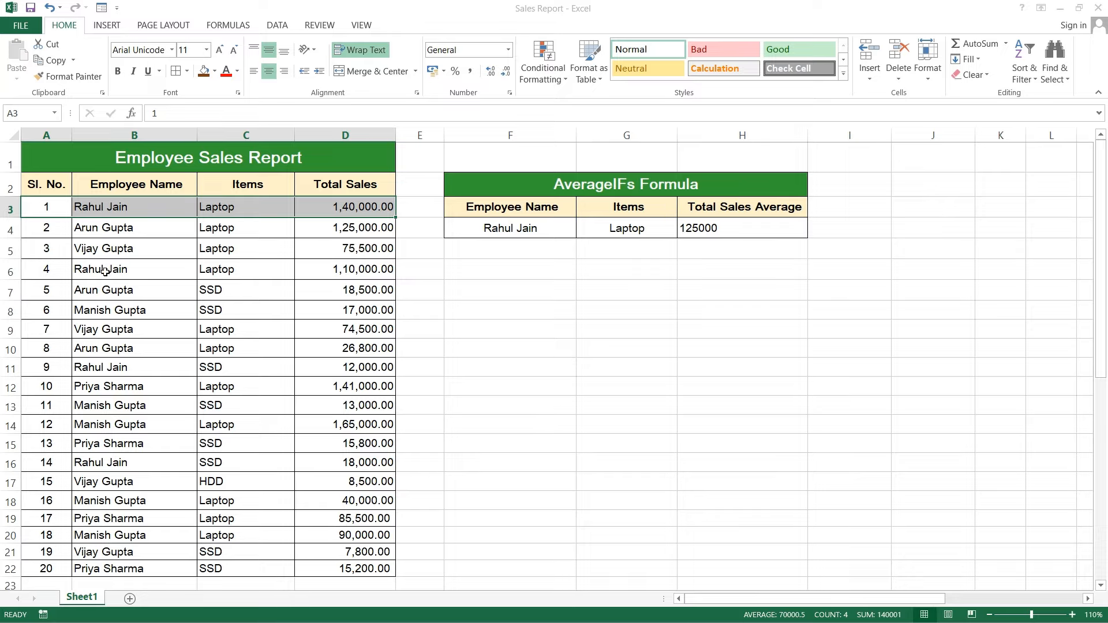
left_click_drag(48, 270, 314, 272)
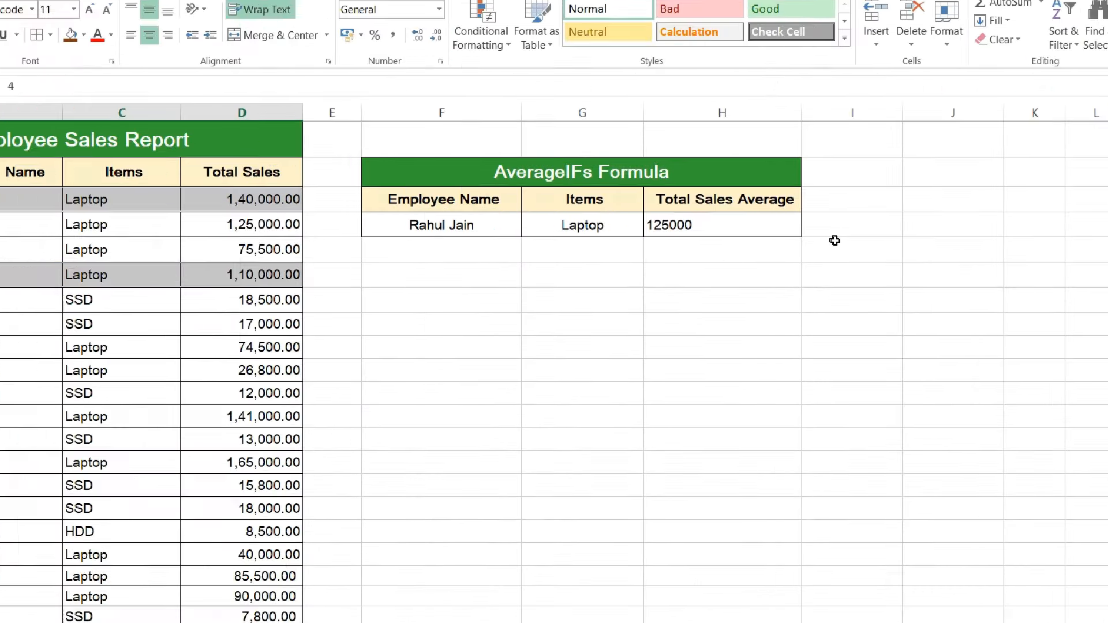
left_click(724, 224)
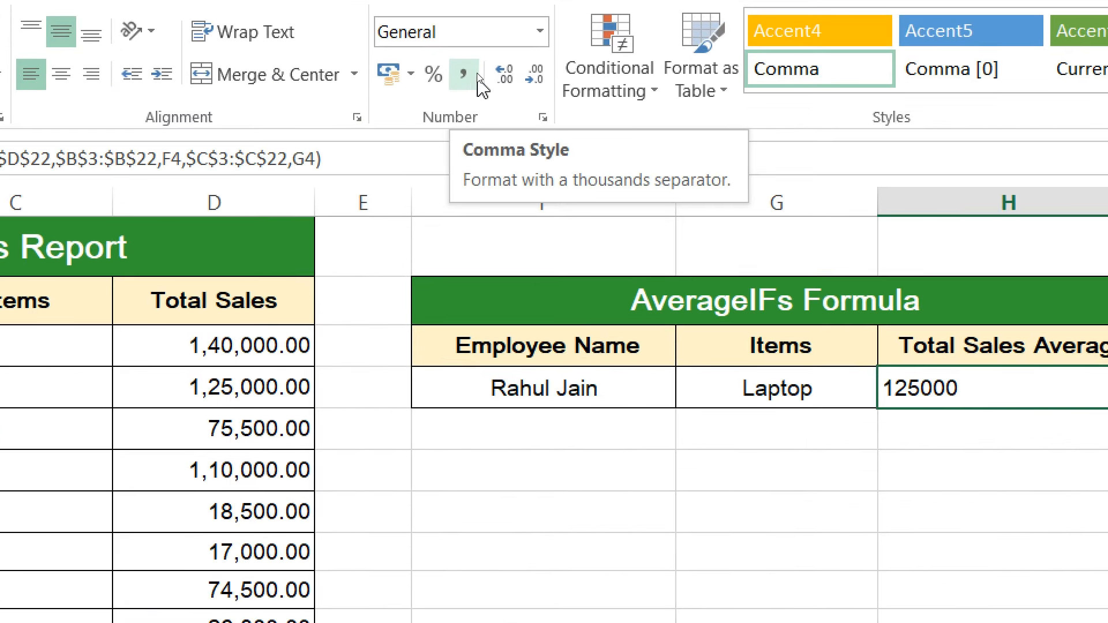
- Apply Comma Style to H4 so the average shows 1,25,000.00
left_click(476, 75)
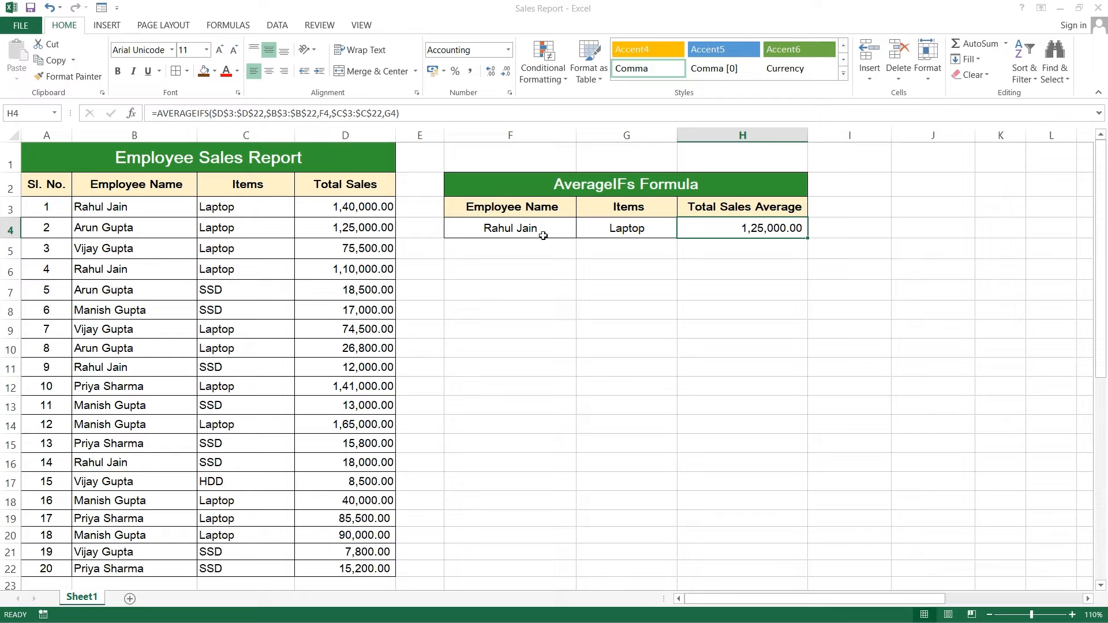
left_click(543, 236)
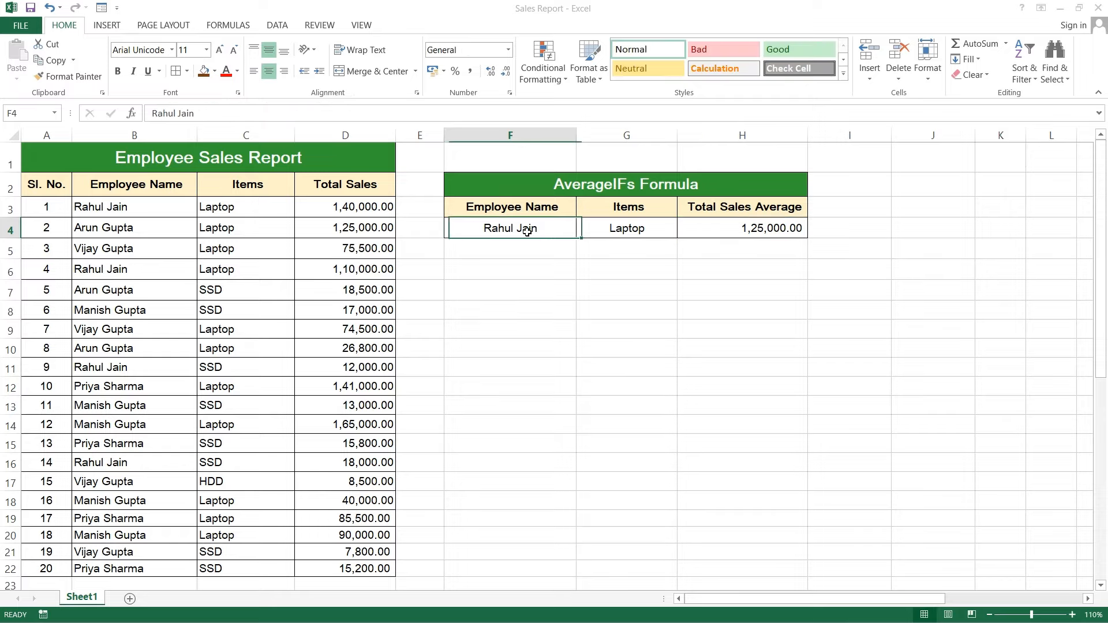
left_click(654, 228)
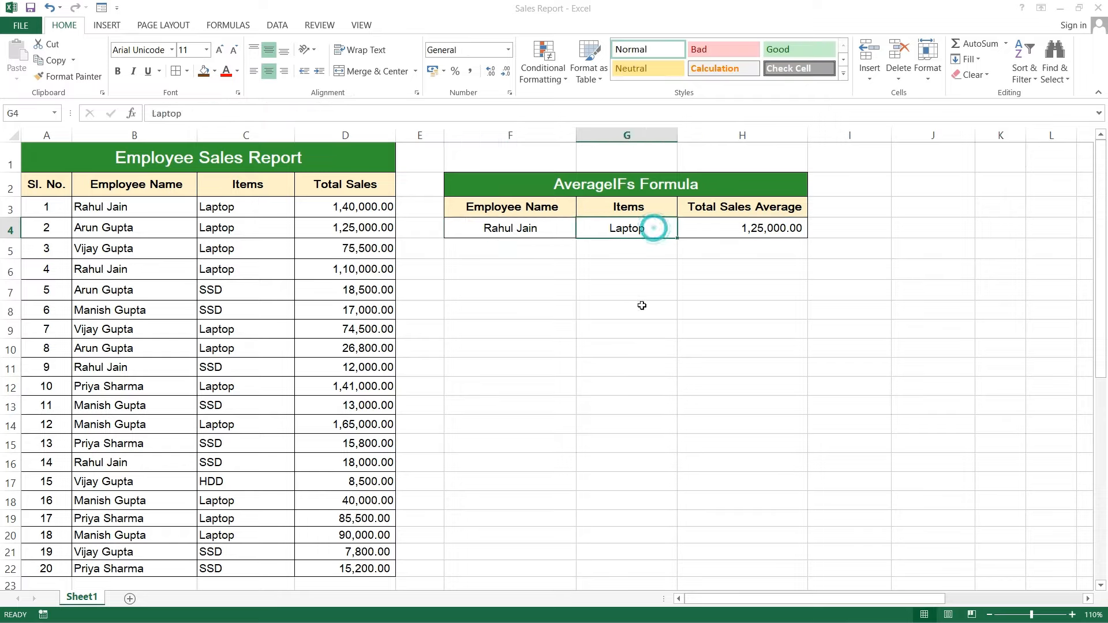
- Change the item in G4 to SSD so the average recalculates to 15,000.00
type("SSD")
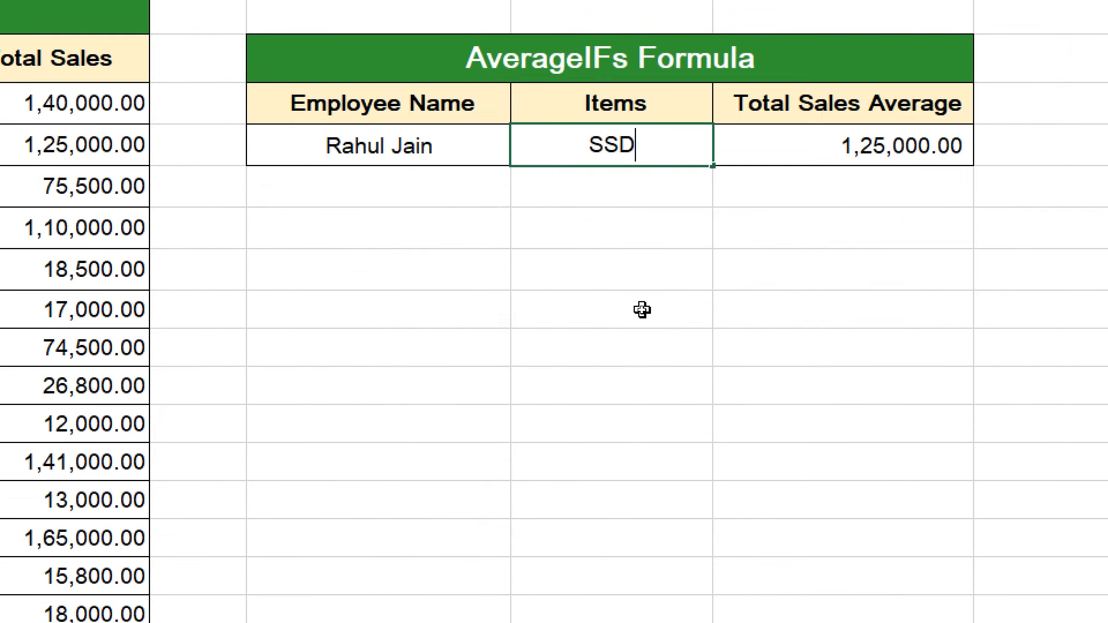
key("Return")
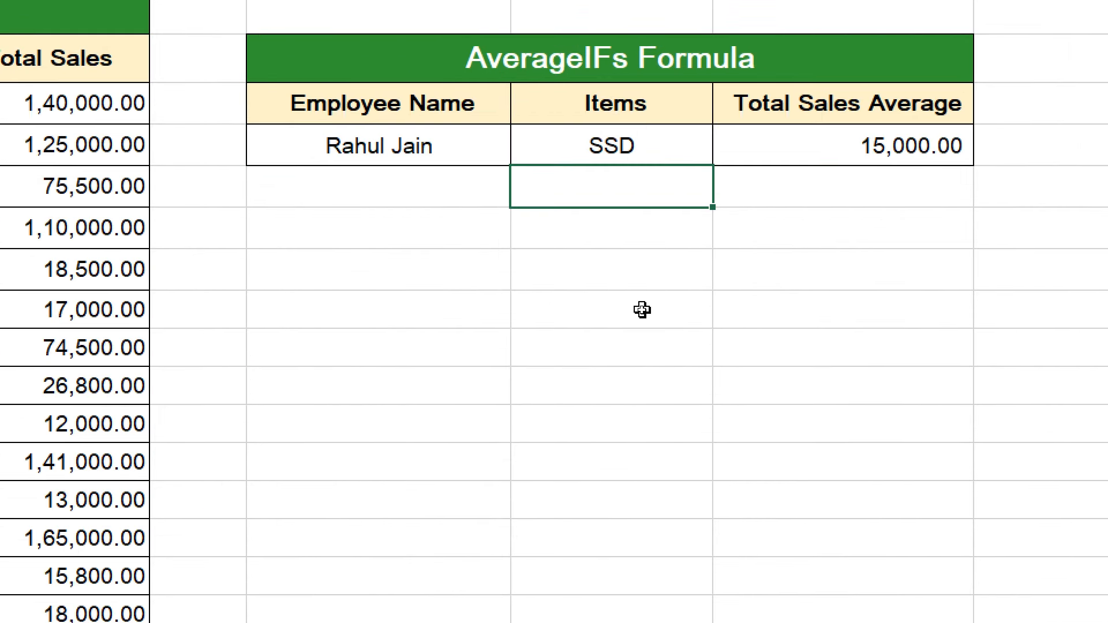
left_click(808, 158)
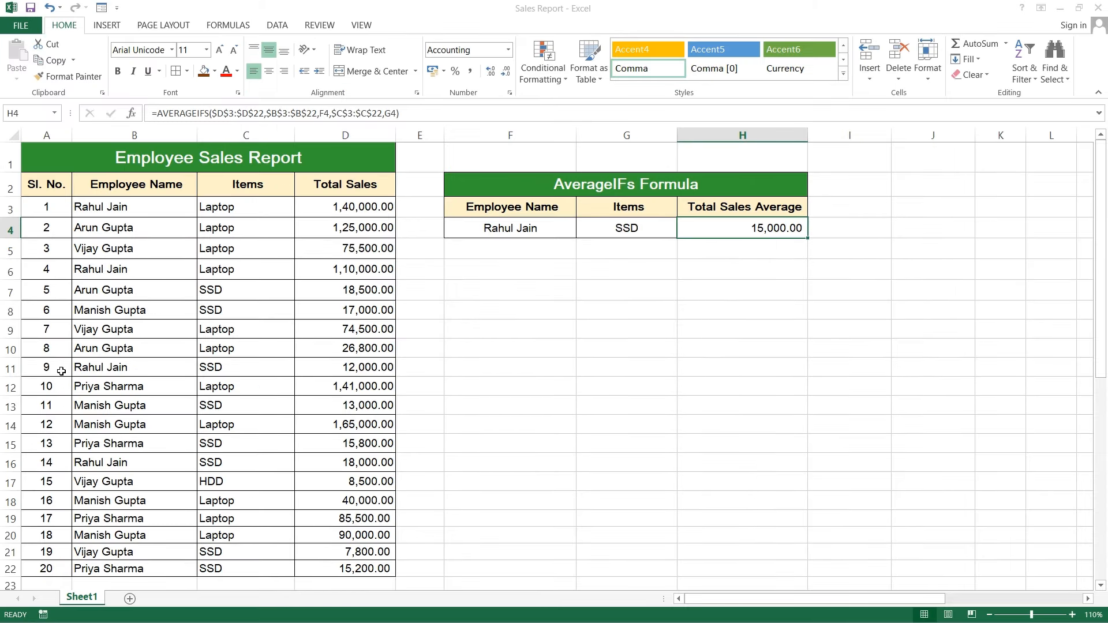
- Select rows 11 and 16 to check the employee's SSD sales against the average
left_click_drag(61, 371, 338, 378)
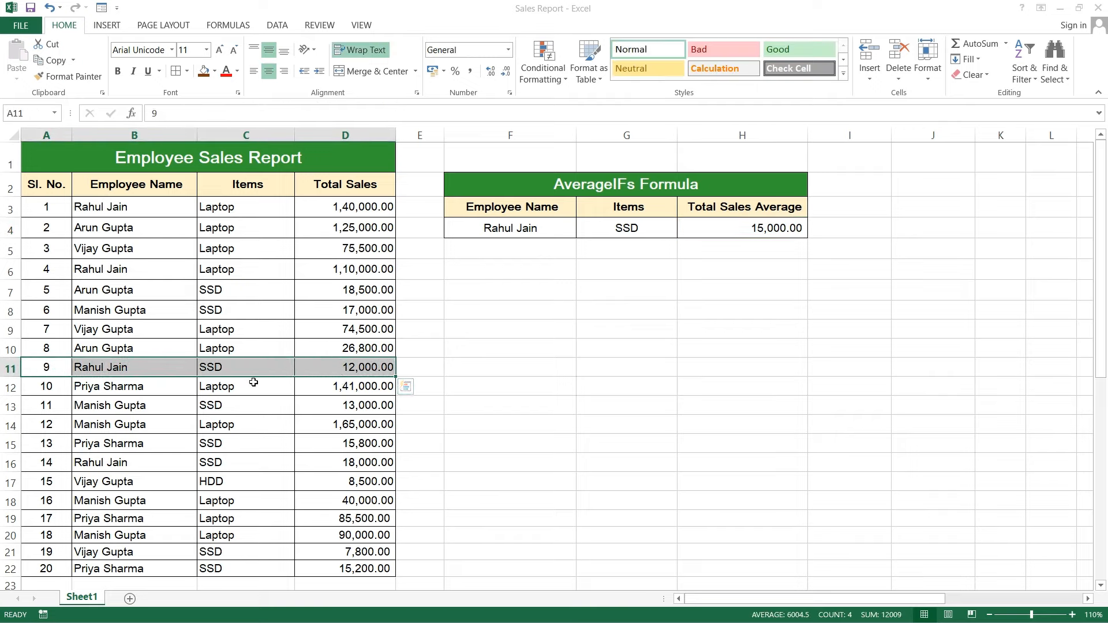
left_click(69, 464, "ctrl")
left_click_drag(70, 464, 335, 464)
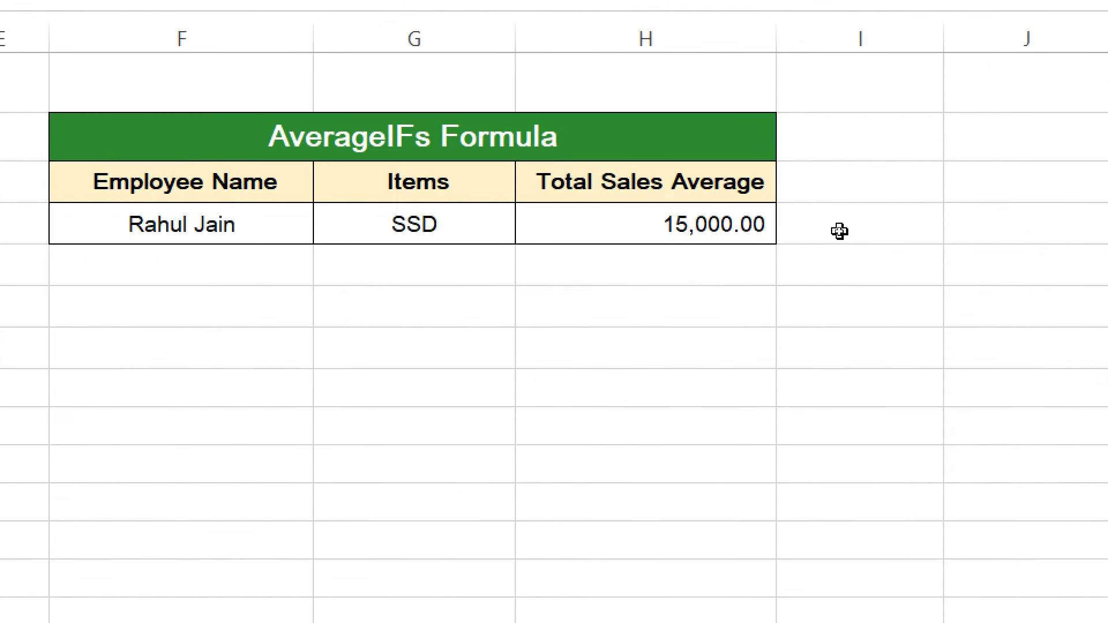
left_click(733, 225)
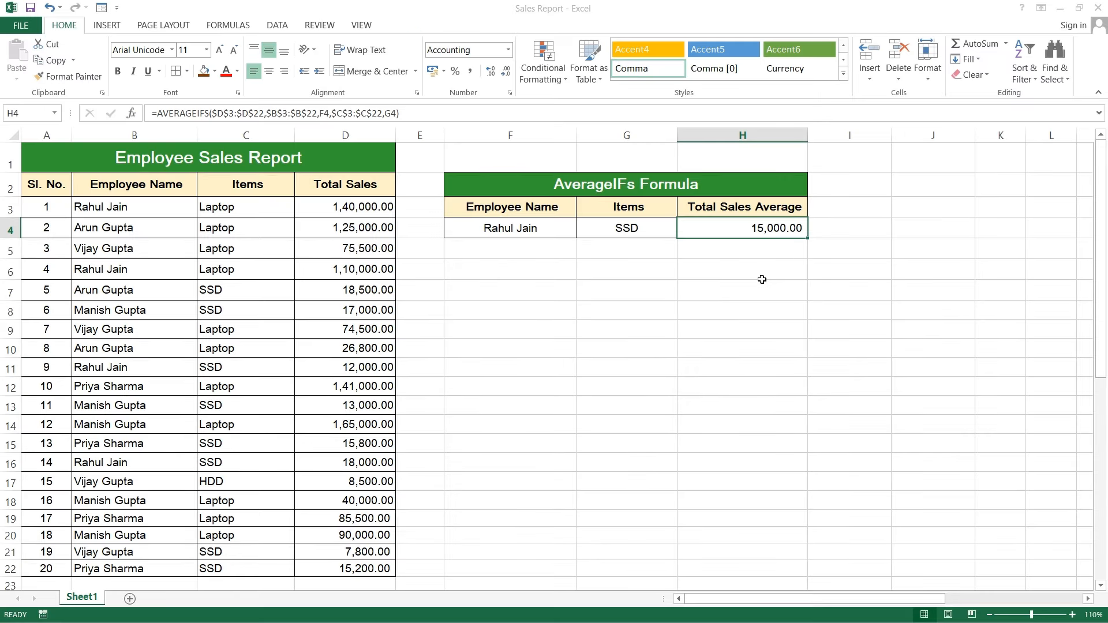
left_click(553, 237)
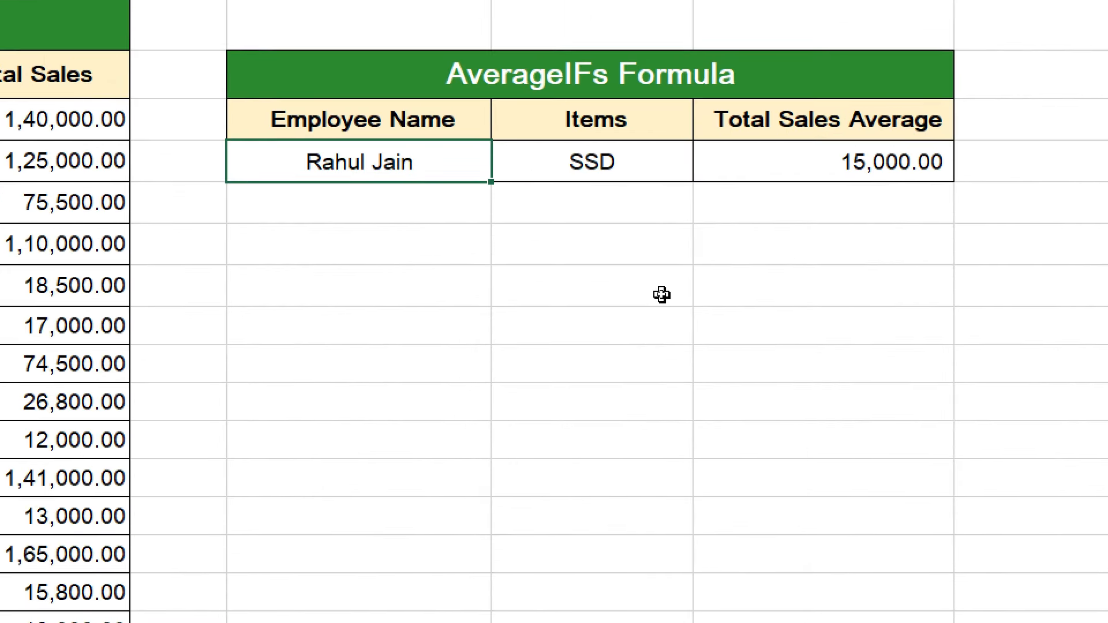
- Enter a different employee's name in F4 and Laptop in G4, giving 75,900.00
type("Arun ")
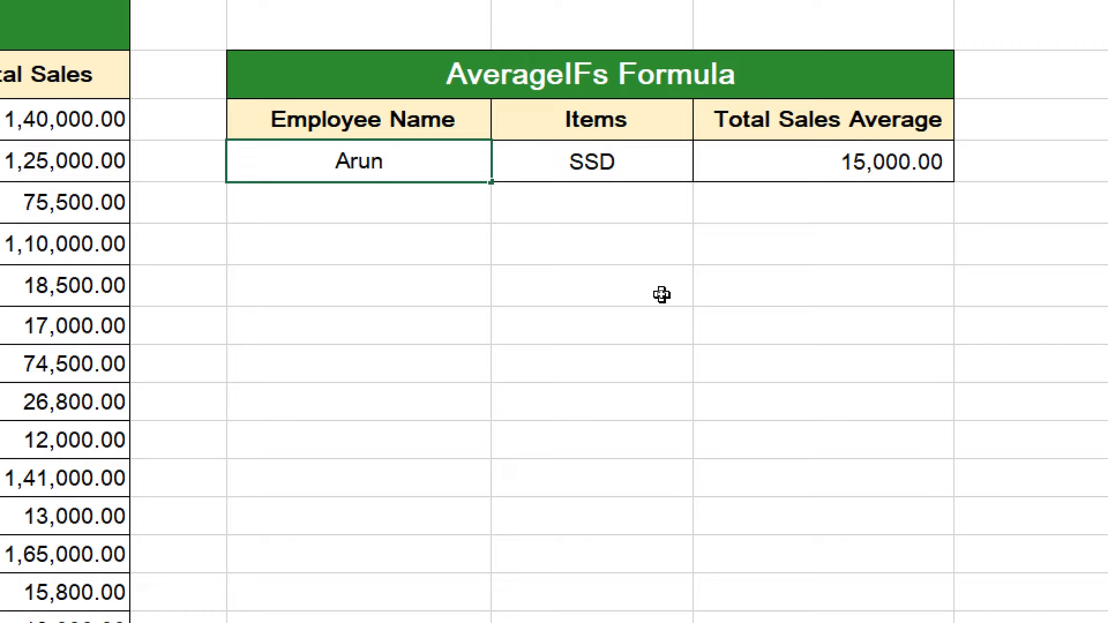
type("Gupta")
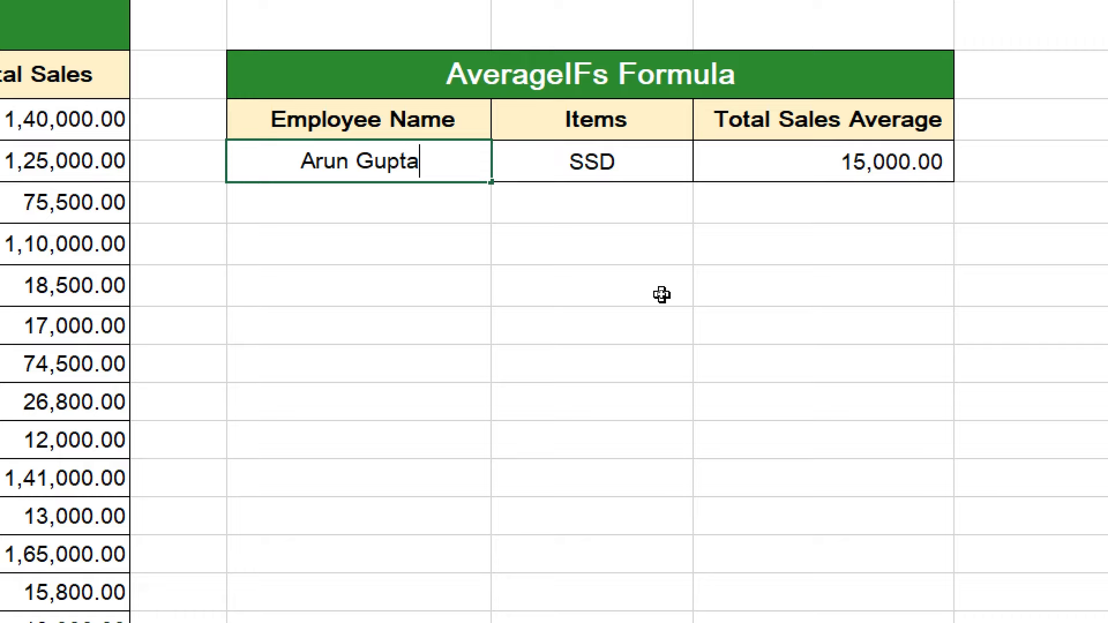
key("Tab")
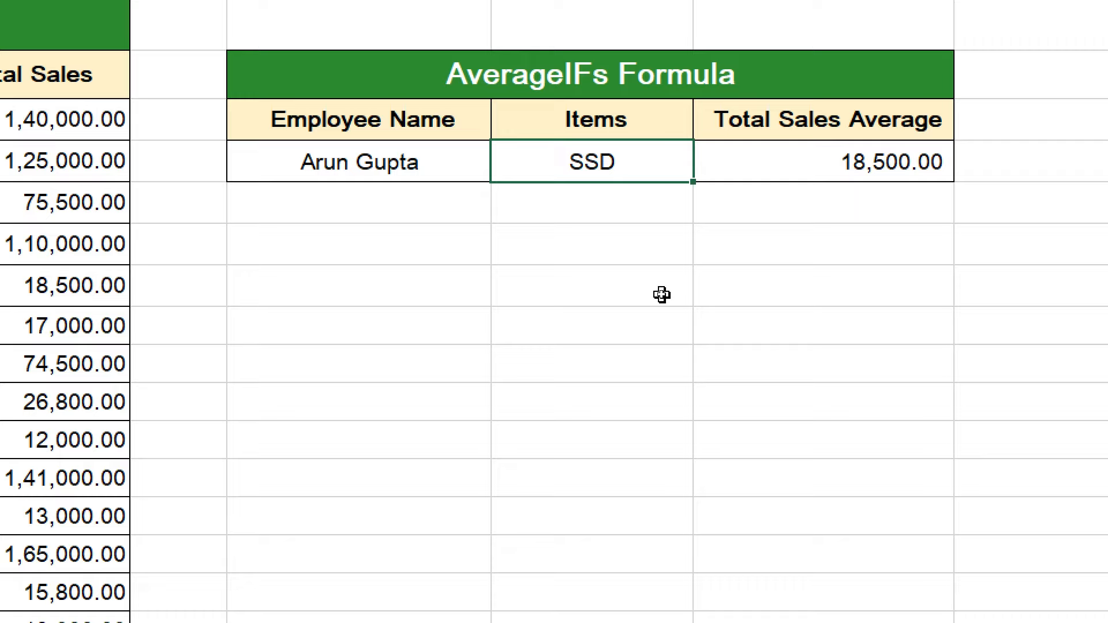
type("Laptop")
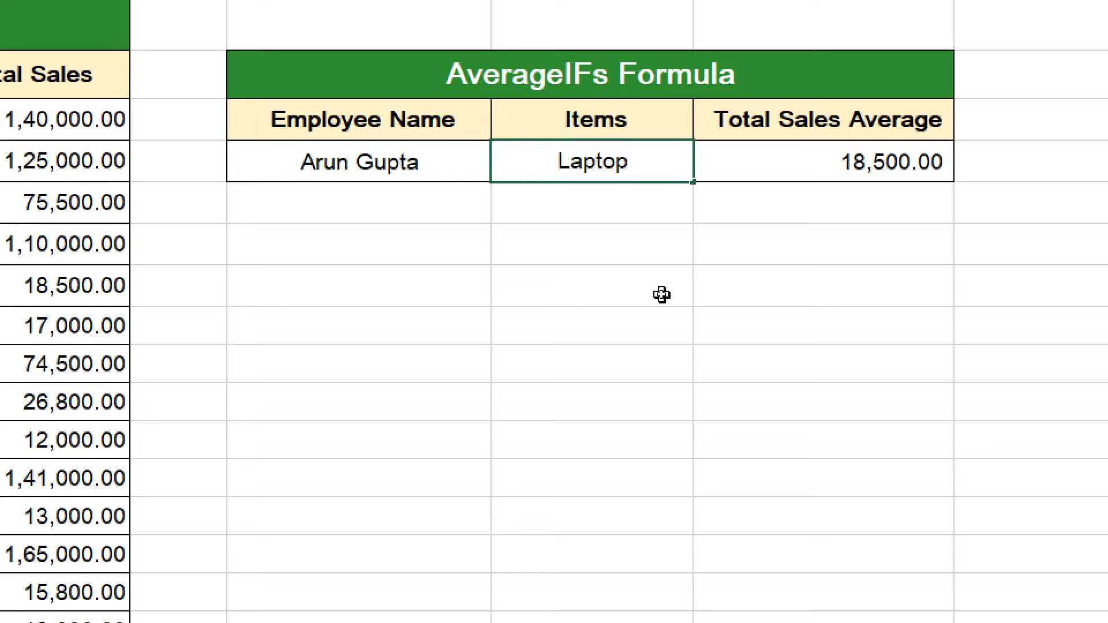
key("Tab")
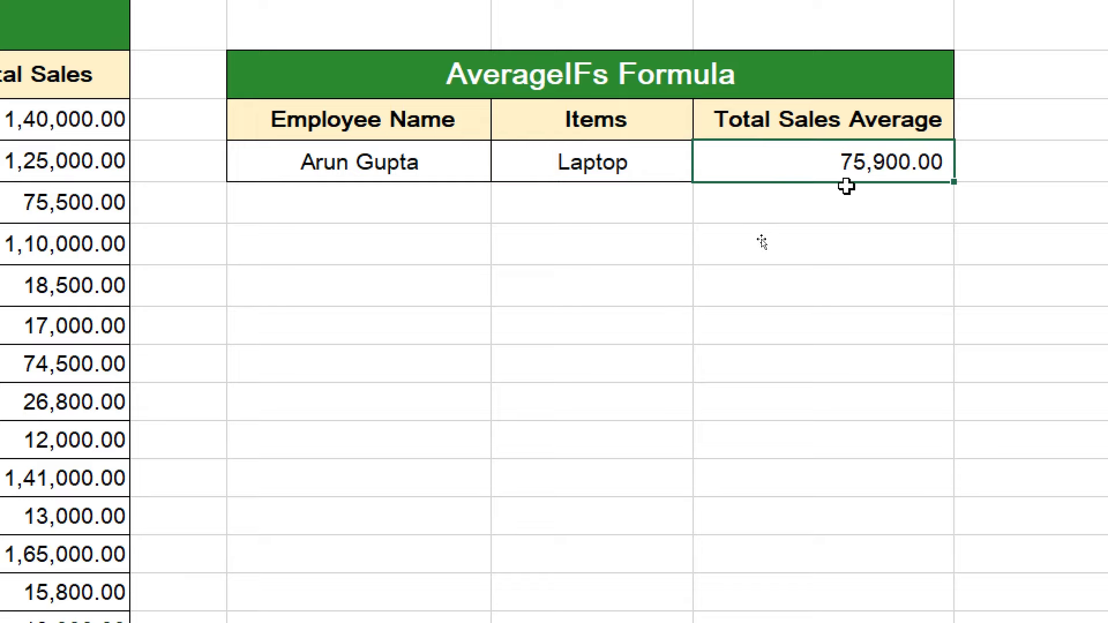